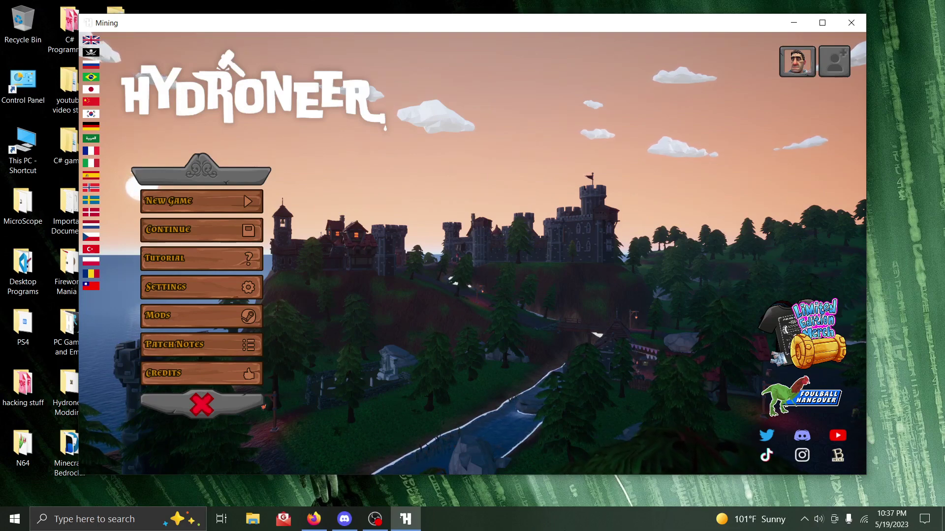
Switch to Firefox and examine the Steam Workshop items page of the last modder listed on Bridgepour's mods page.
click(314, 519)
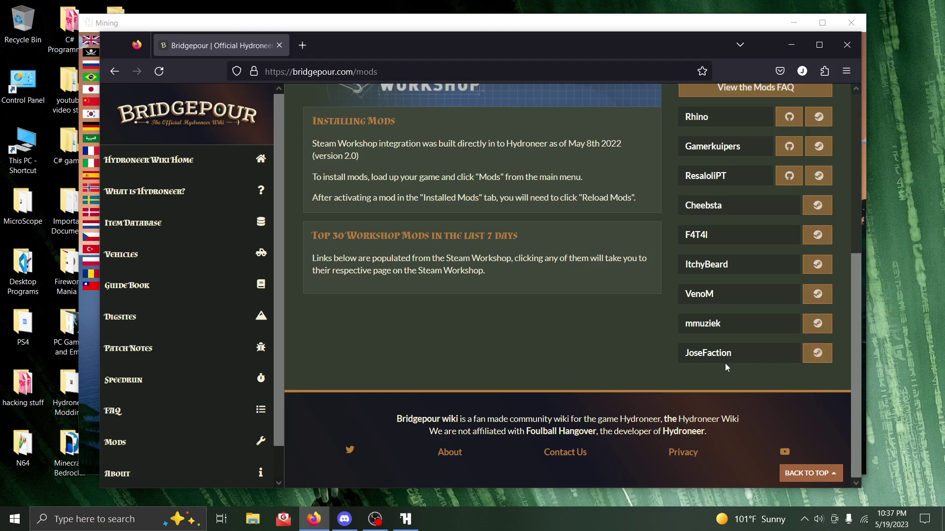
click(820, 361)
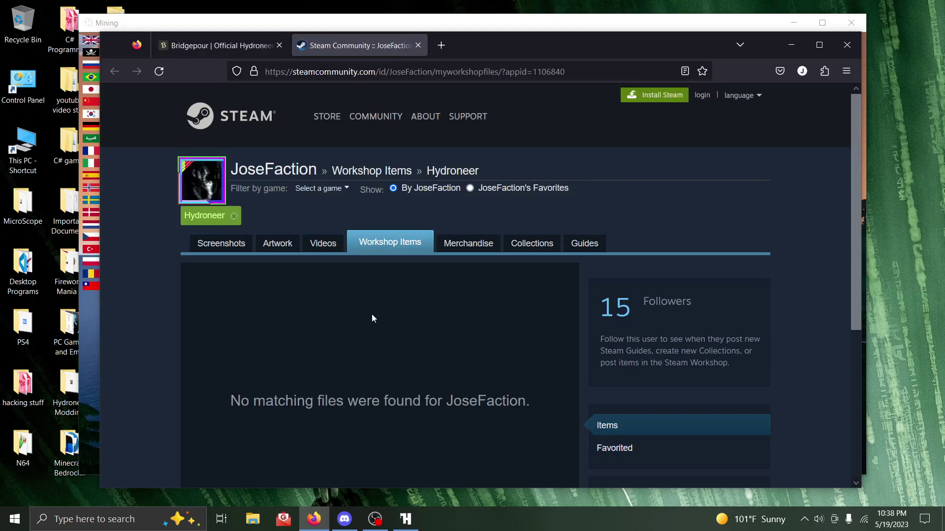
scroll(371, 318, down, 5)
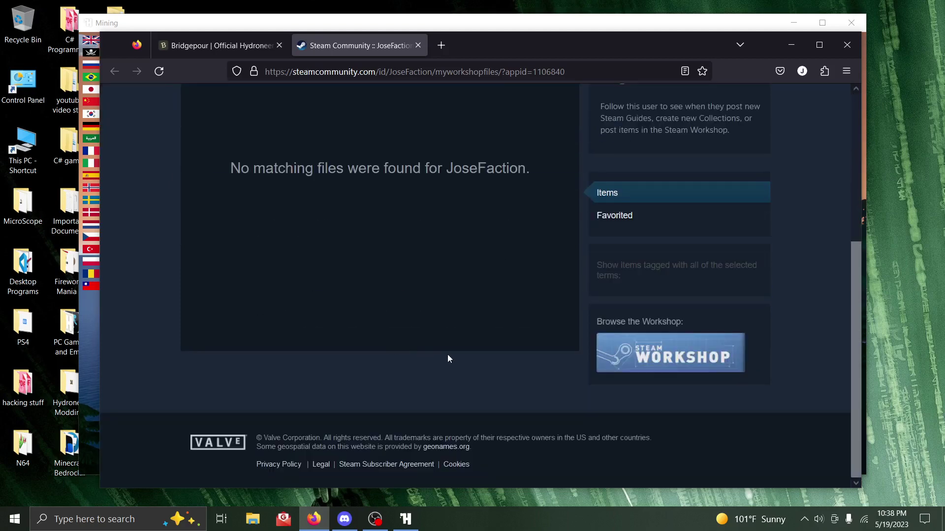
scroll(447, 353, up, 4)
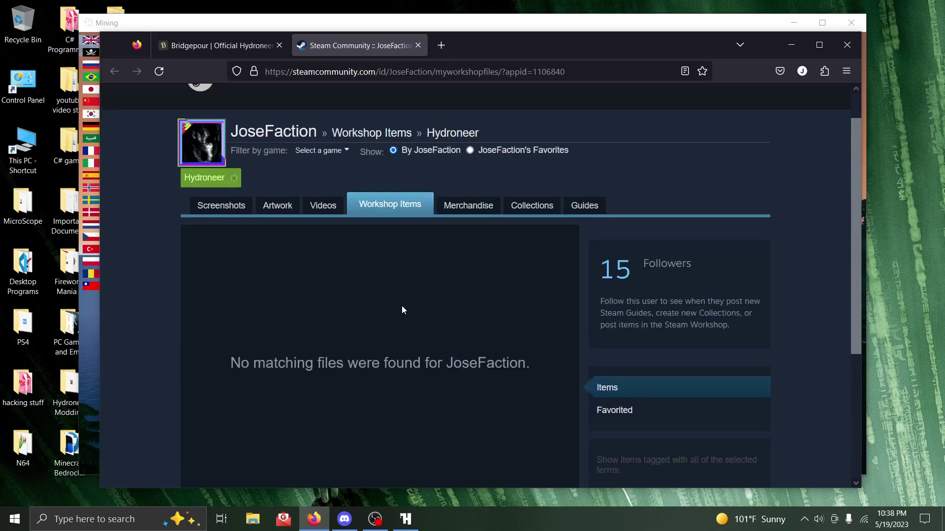
scroll(402, 307, down, 2)
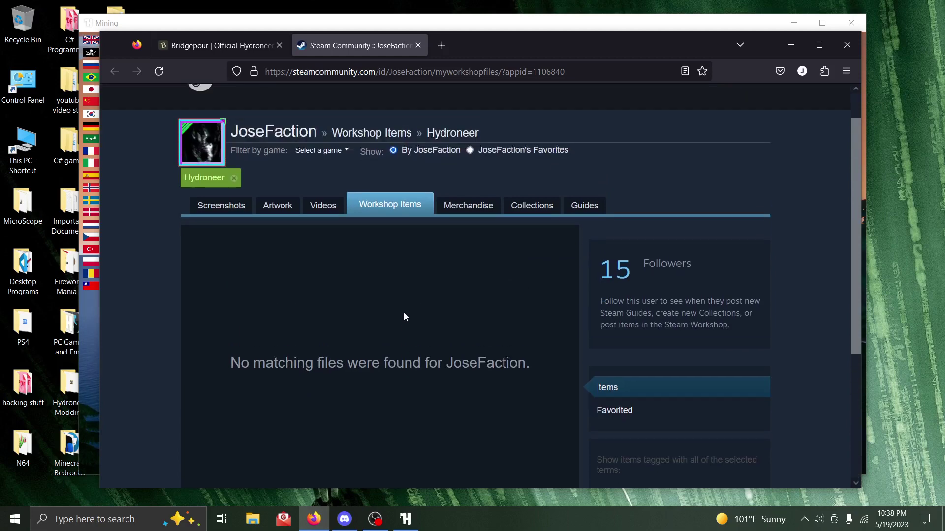
scroll(405, 317, up, 2)
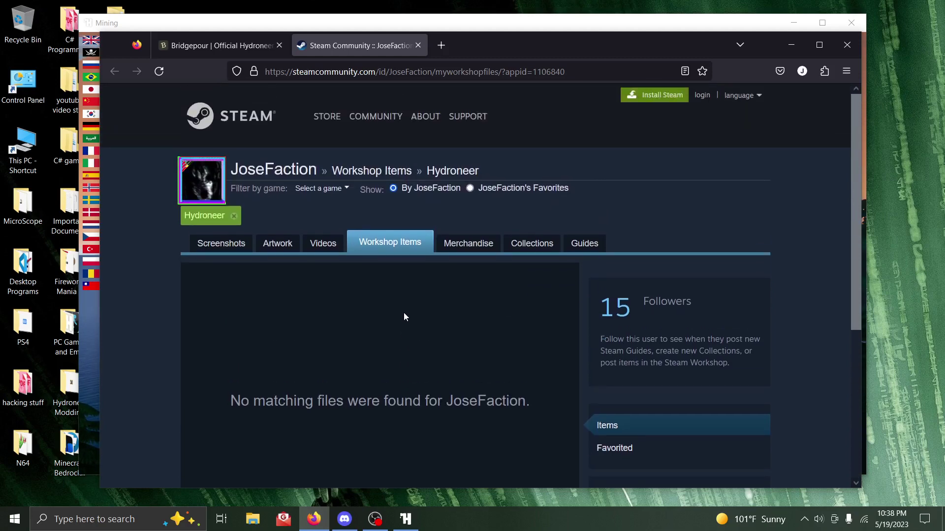
click(396, 246)
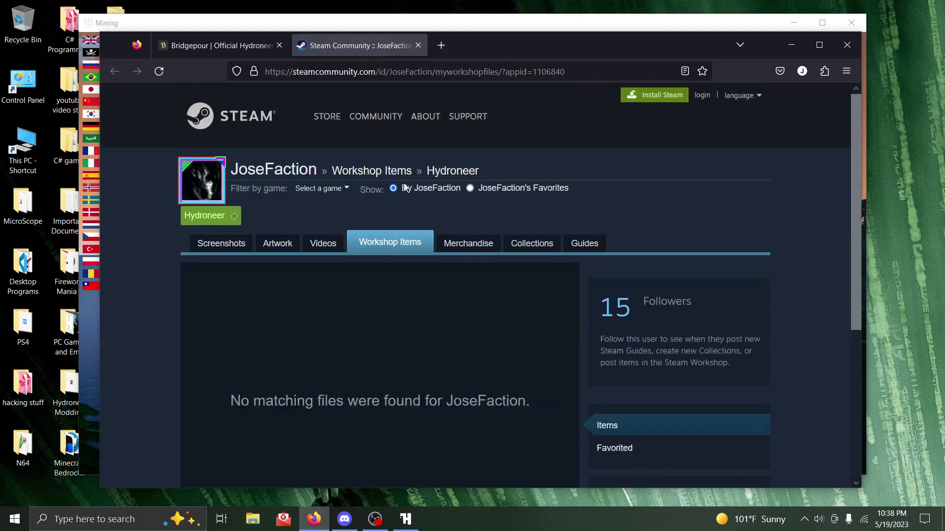
Close the Steam Workshop page, look over the Bridgepour mods page, and close the browser.
click(418, 46)
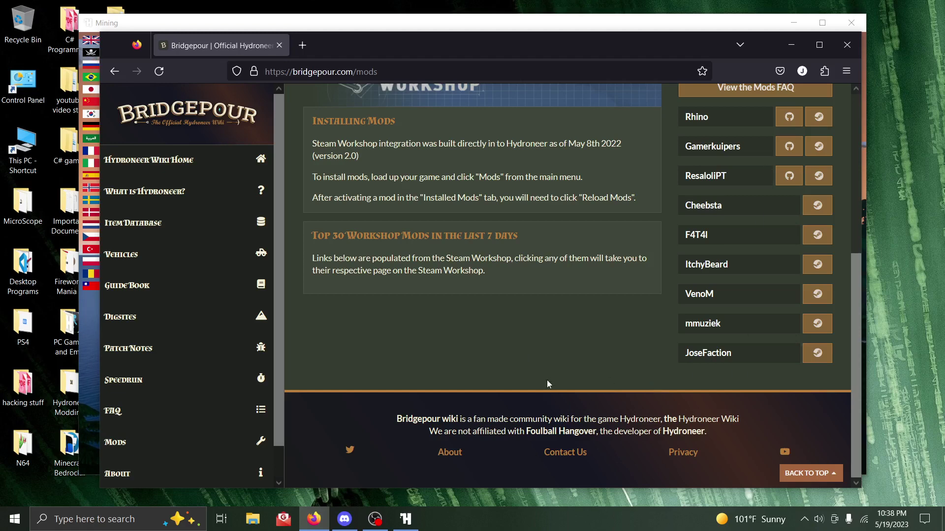
scroll(548, 379, up, 7)
scroll(526, 260, down, 7)
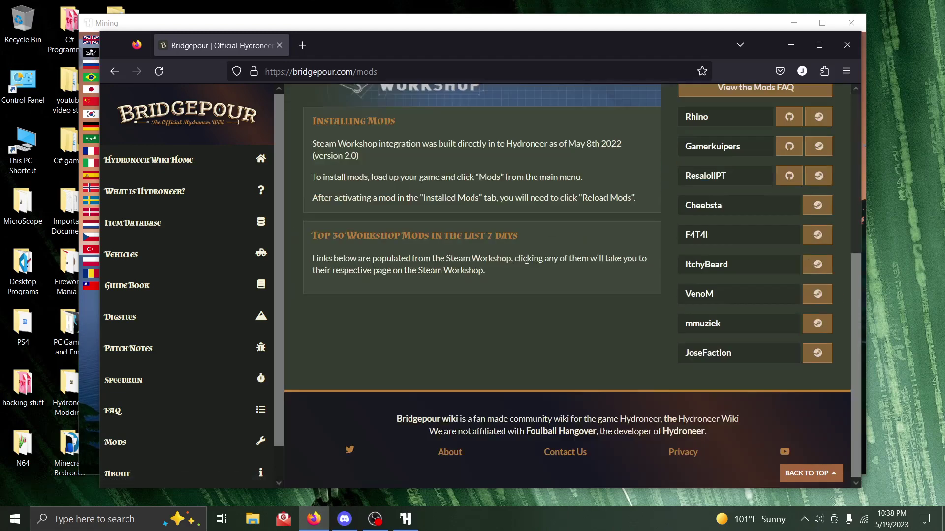
click(846, 45)
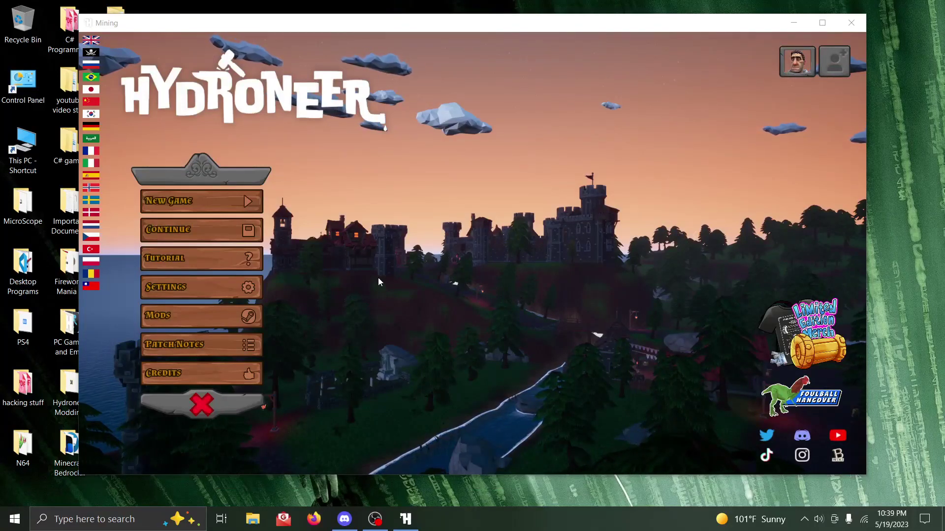
Open the dist folder of PAK files inside Testing Pak Files in the Hydroneer Modding desktop folder.
drag(476, 30, 496, 35)
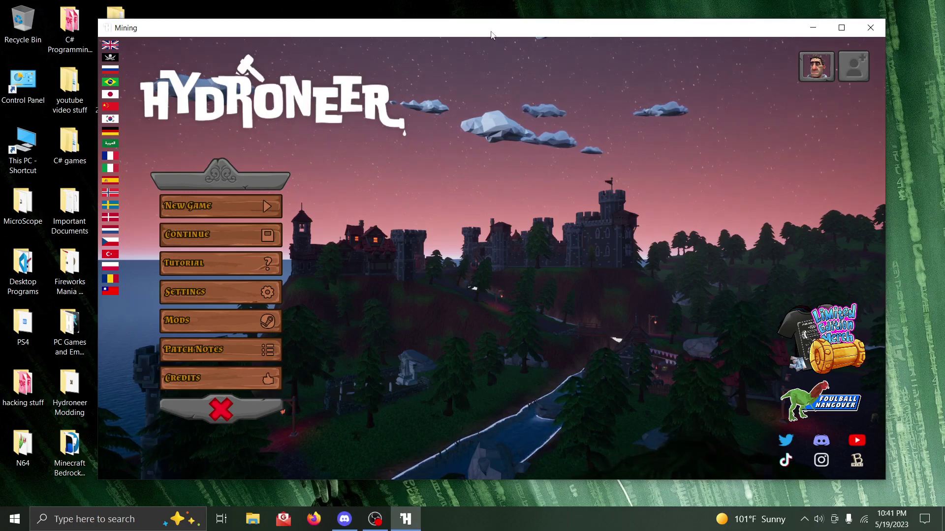
drag(489, 34, 501, 36)
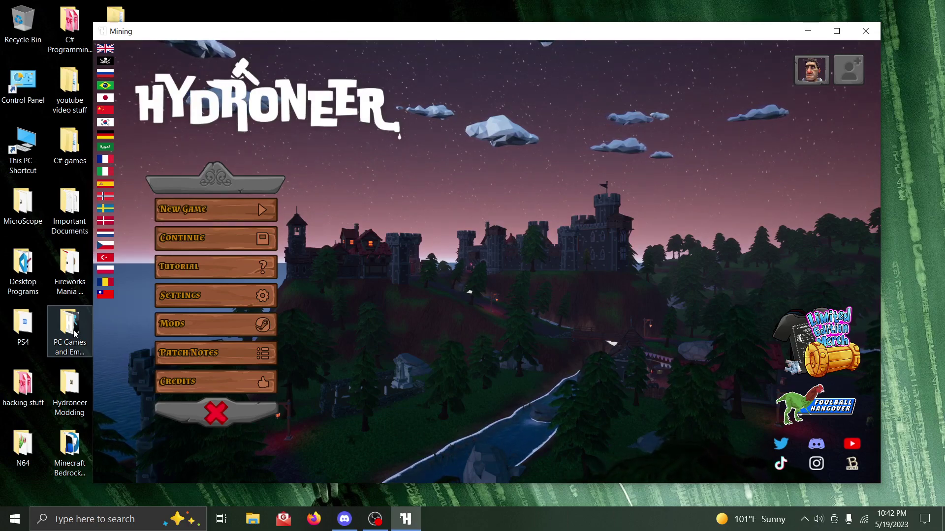
double_click(69, 387)
scroll(325, 313, down, 4)
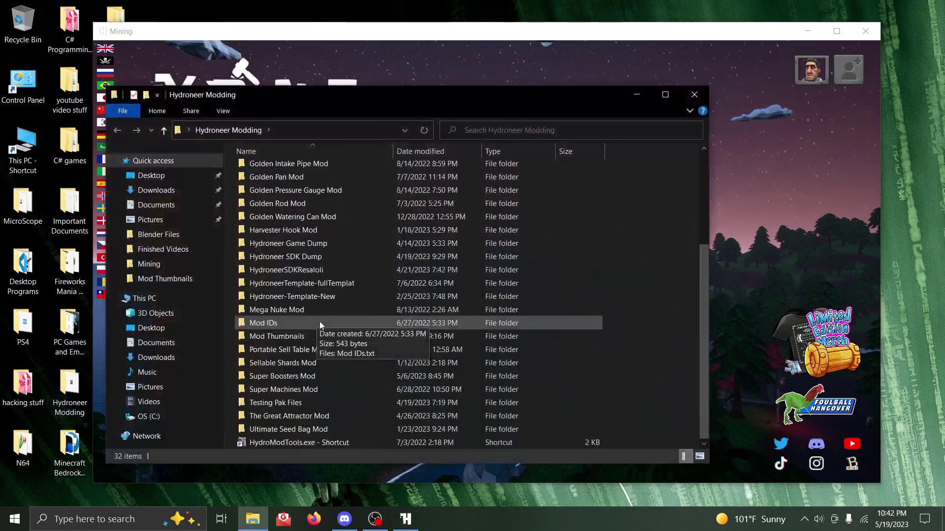
double_click(303, 403)
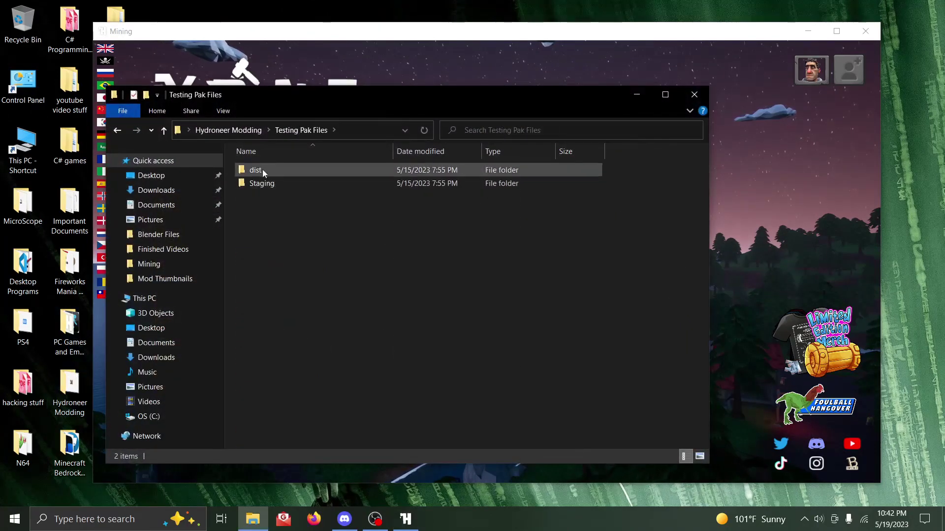
double_click(262, 170)
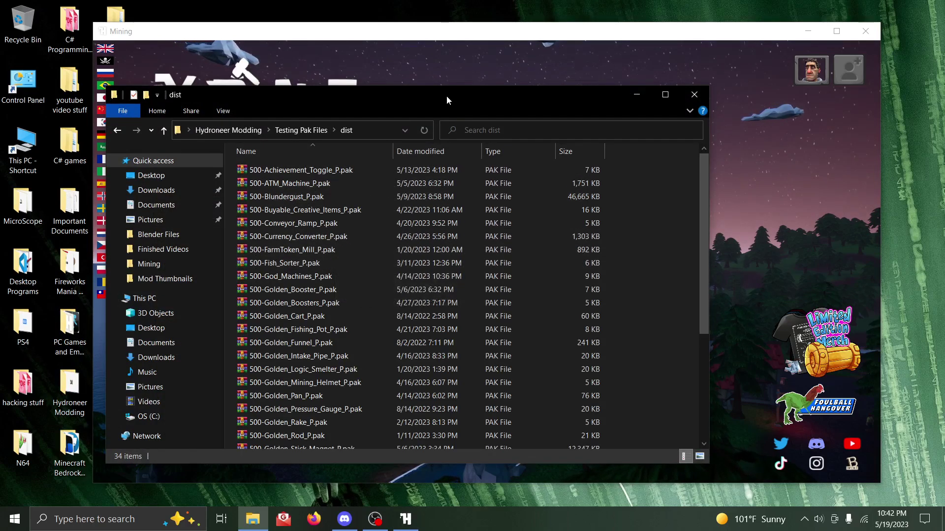
mouse_move(447, 95)
mouse_down()
mouse_move(477, 94)
mouse_move(453, 98)
mouse_up()
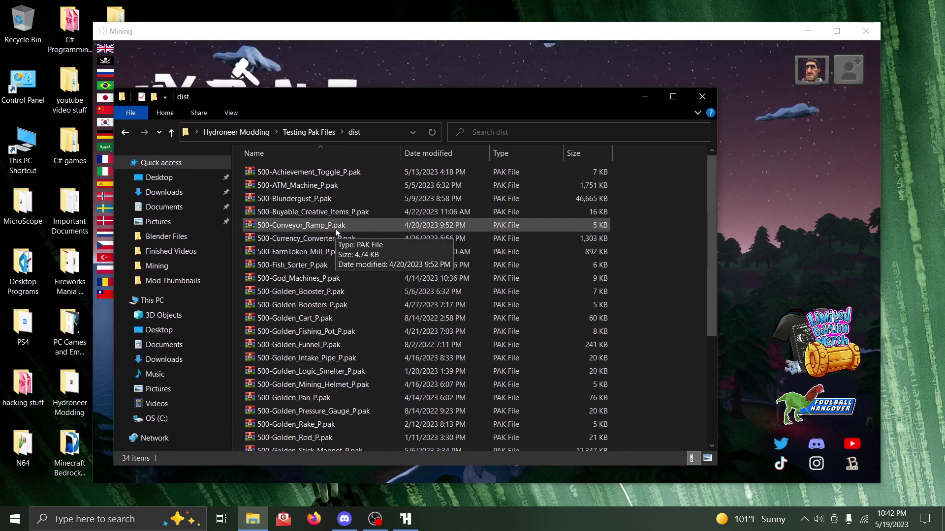
drag(459, 98, 462, 119)
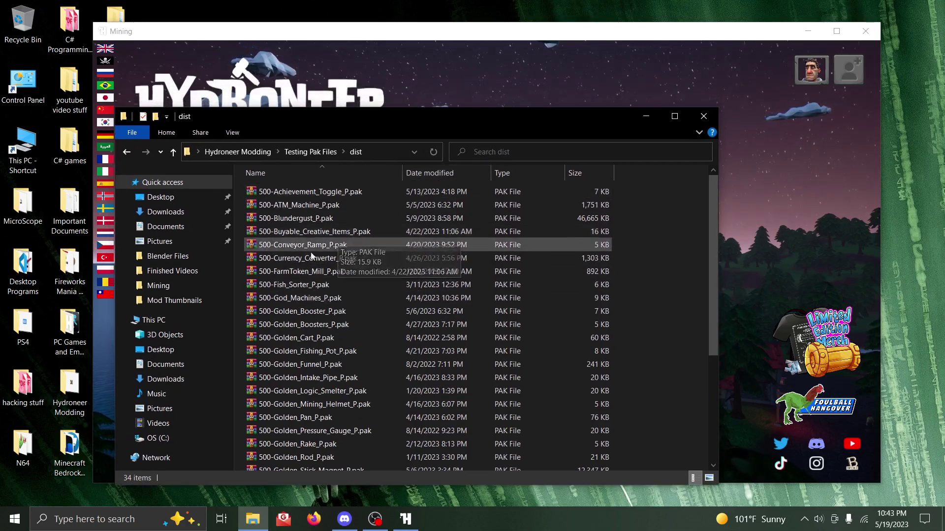
Search Windows for %appdata% and open the matching Roaming folder.
click(110, 520)
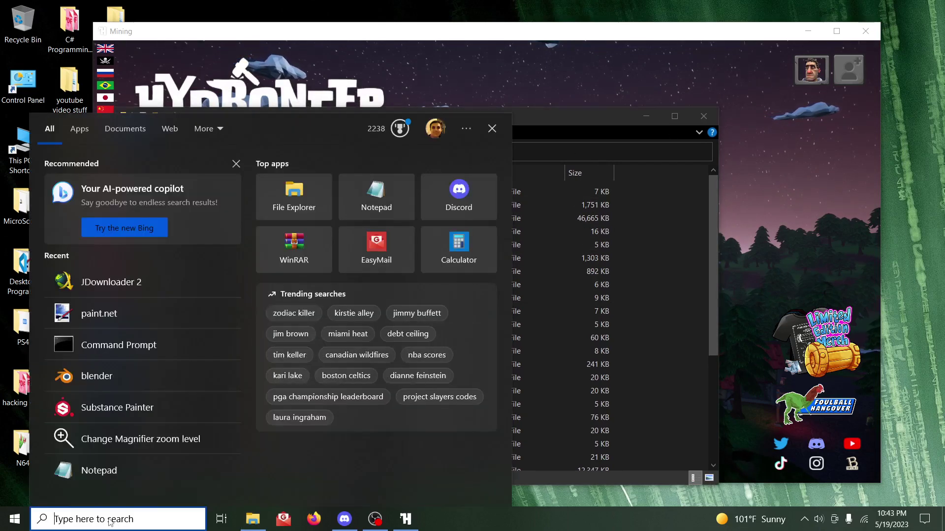
text(%)
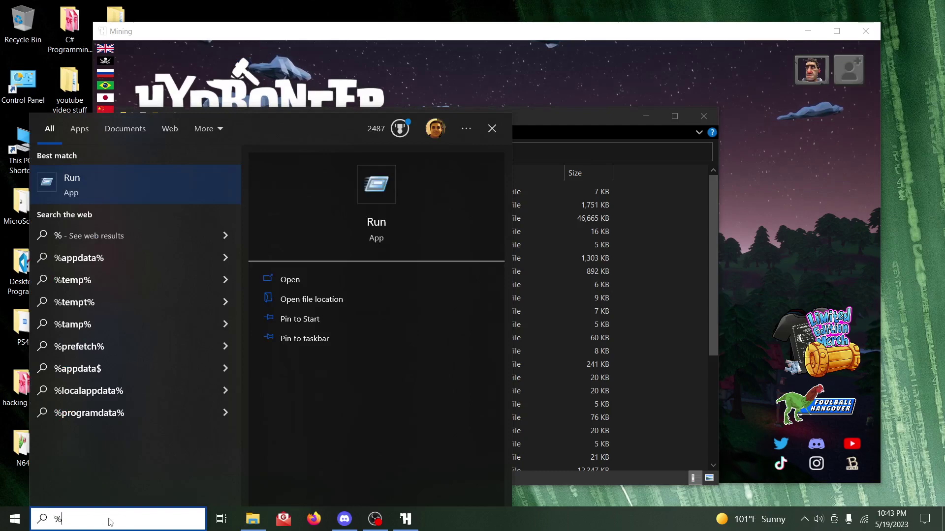
text(appdta)
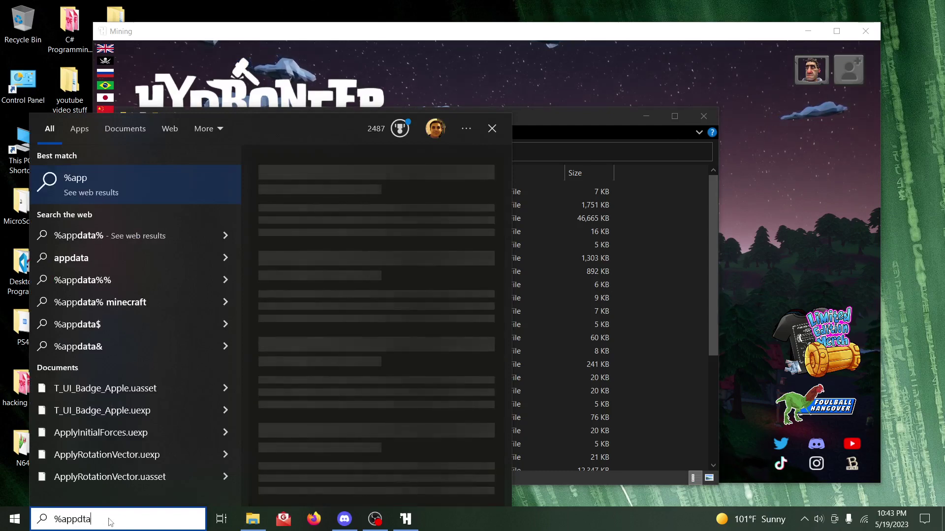
key(BackSpace)
key(BackSpace)
text(ata)
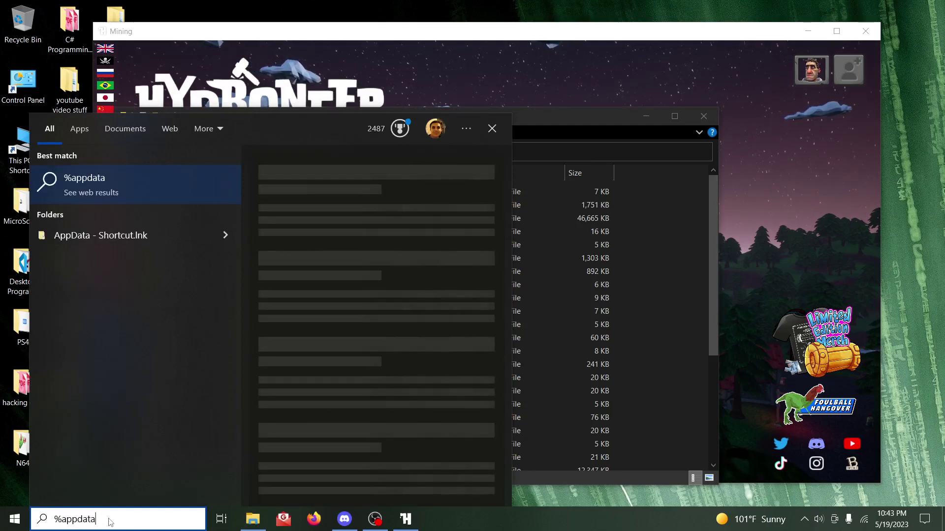
text(%)
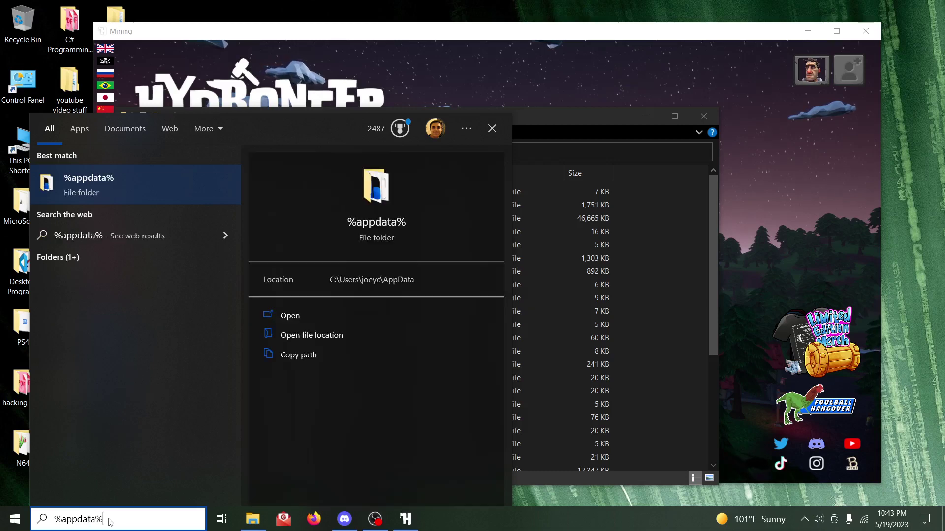
key(Return)
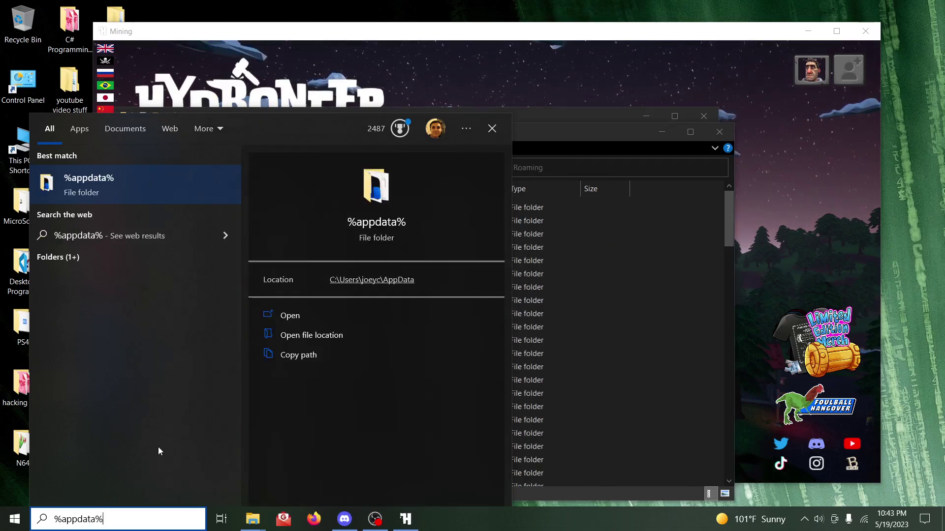
click(99, 184)
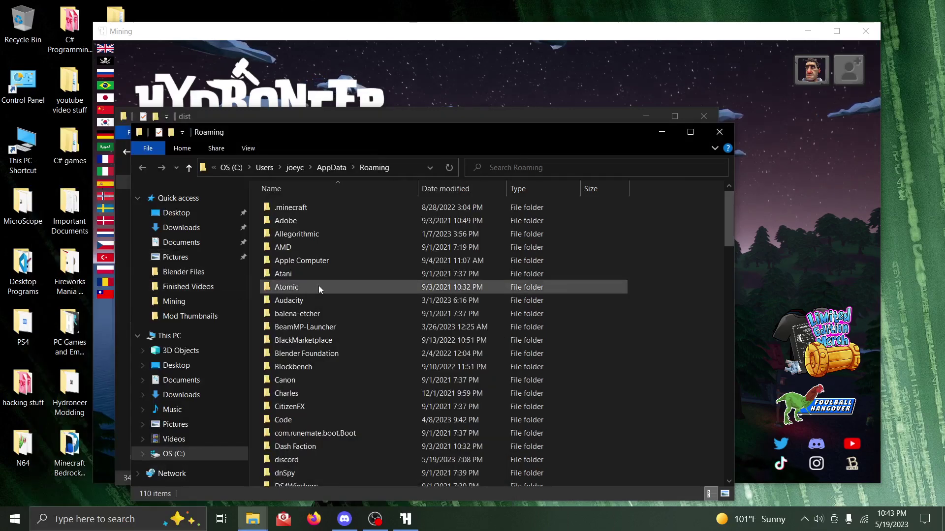
Go up from Roaming to AppData and open the Saved folder inside Local > Mining.
drag(387, 141, 356, 145)
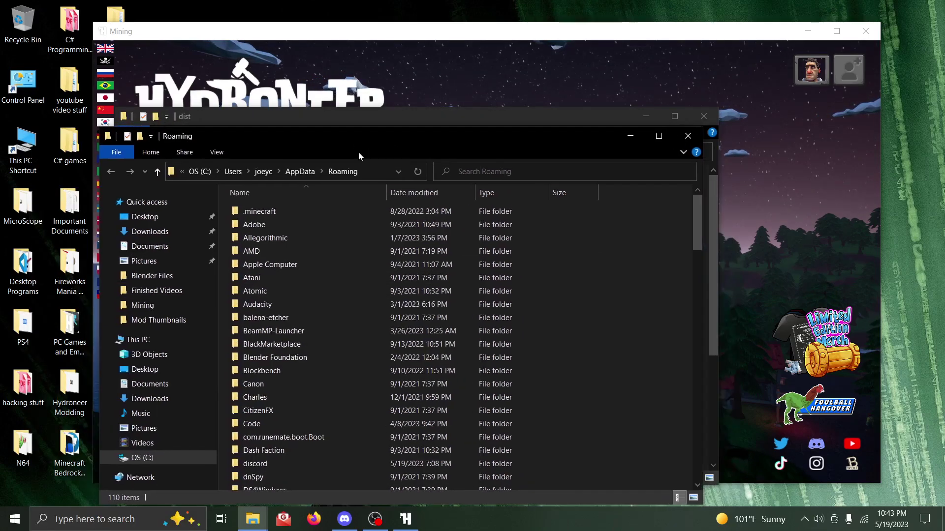
click(307, 171)
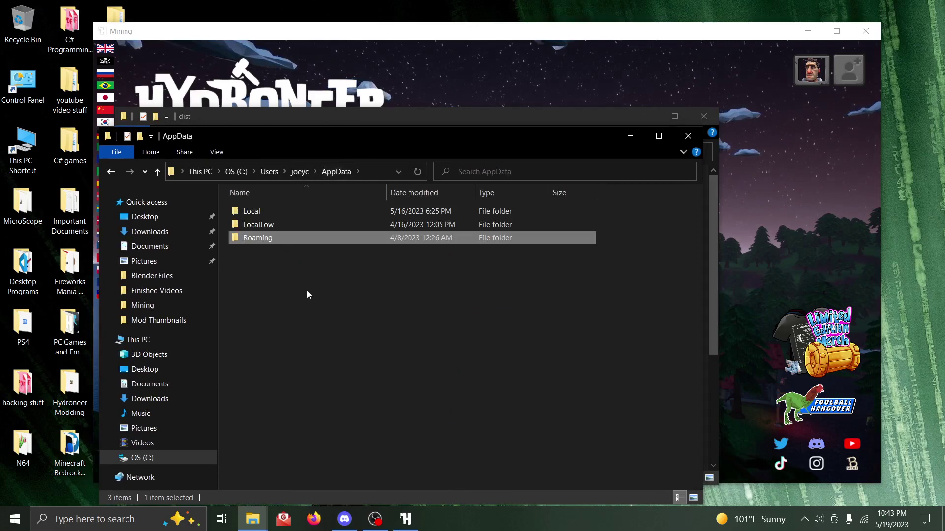
double_click(262, 213)
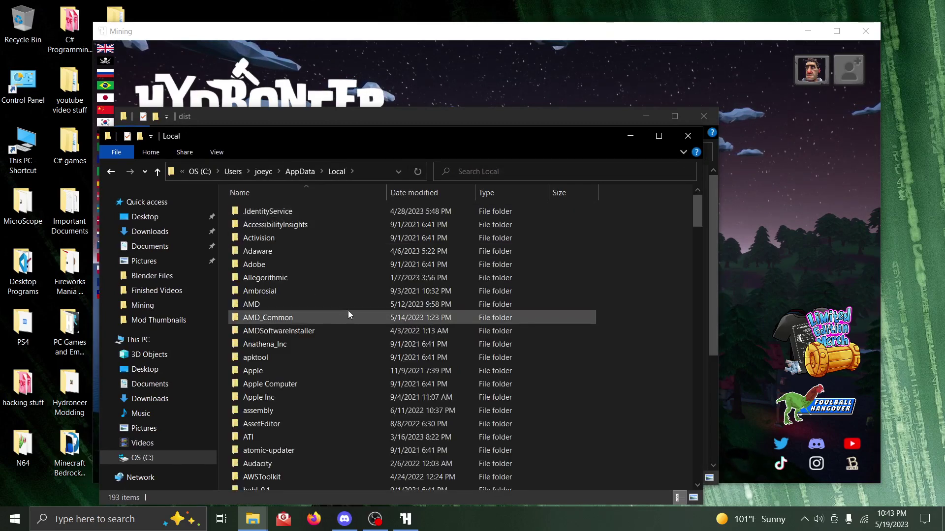
scroll(349, 315, down, 20)
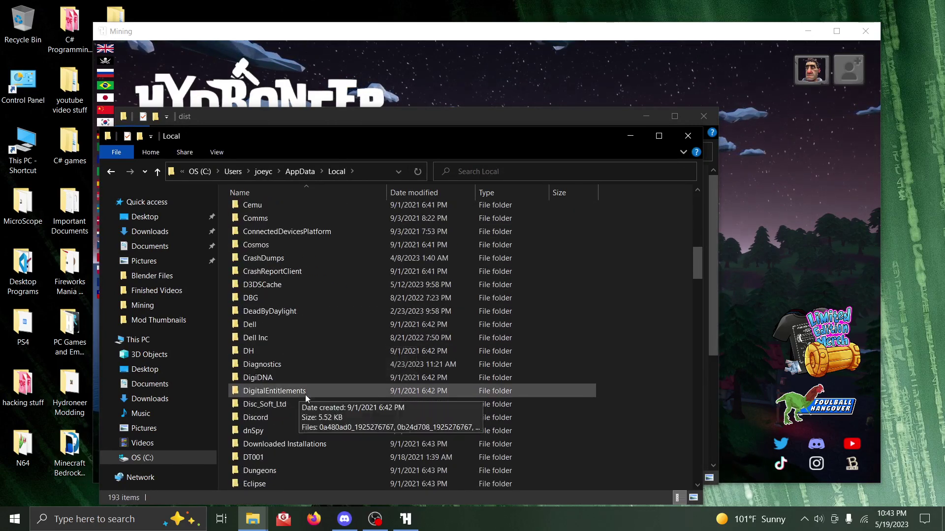
scroll(296, 411, down, 15)
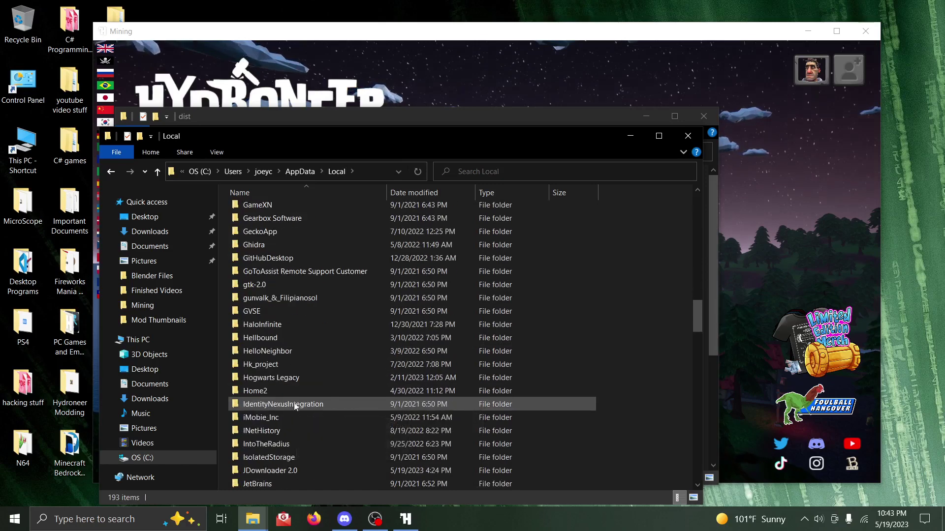
scroll(276, 438, down, 1)
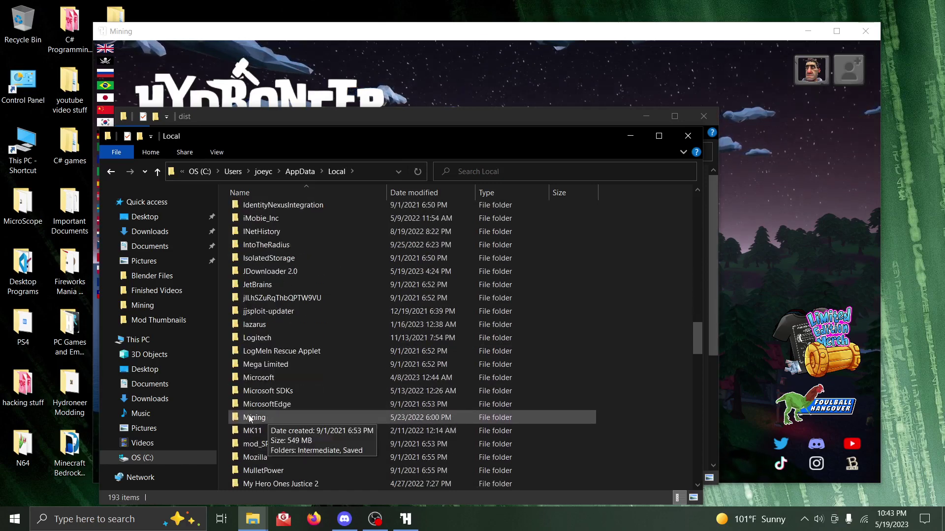
click(257, 417)
double_click(258, 418)
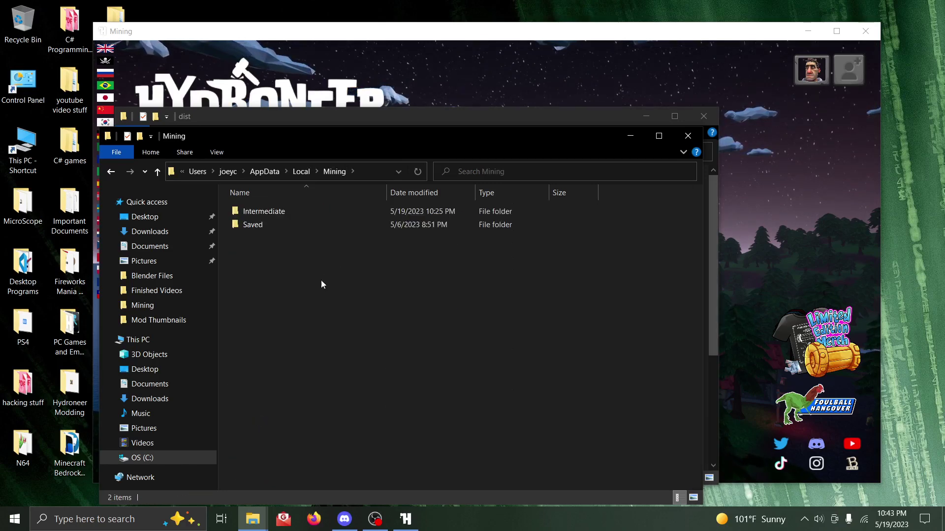
double_click(263, 226)
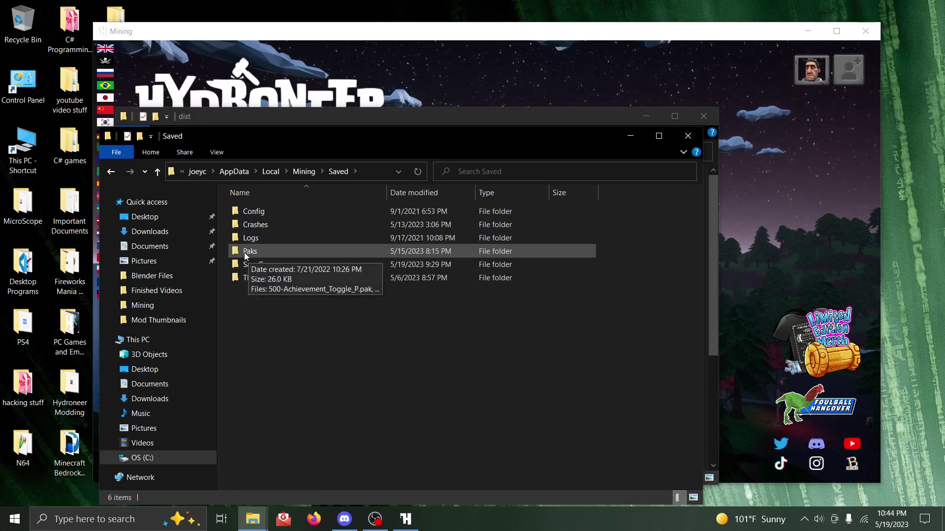
right_click(276, 358)
mouse_move(426, 333)
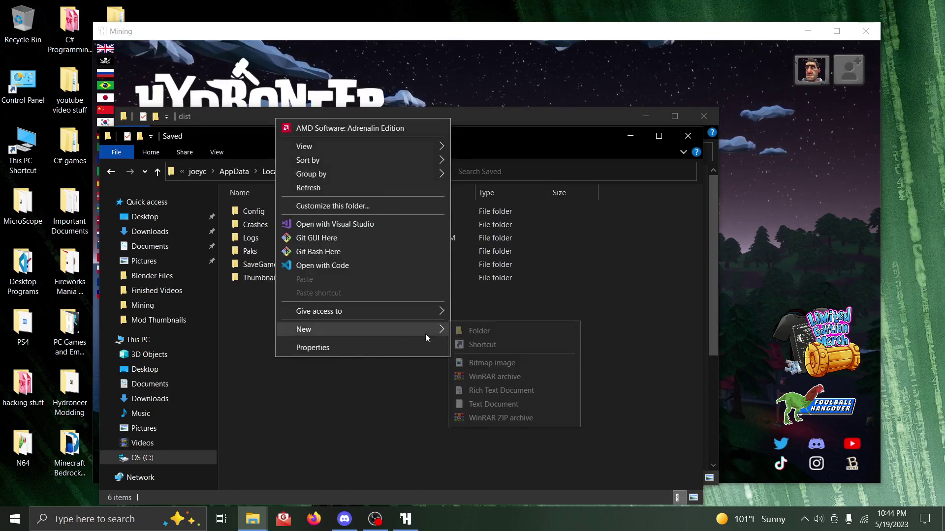
click(356, 401)
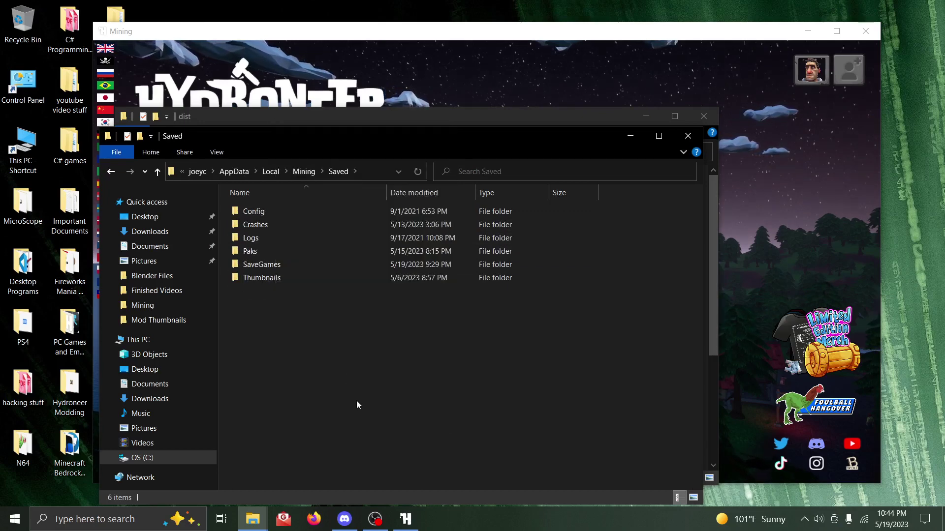
right_click(308, 345)
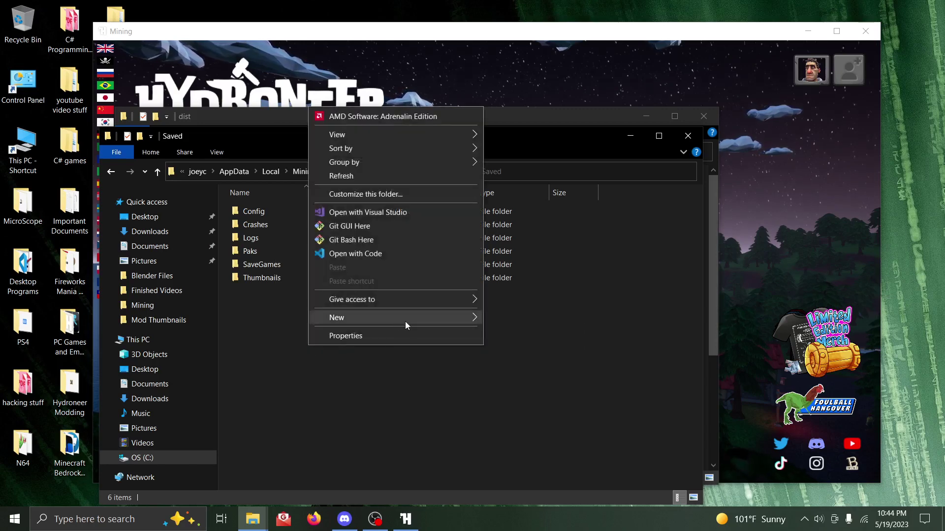
click(338, 410)
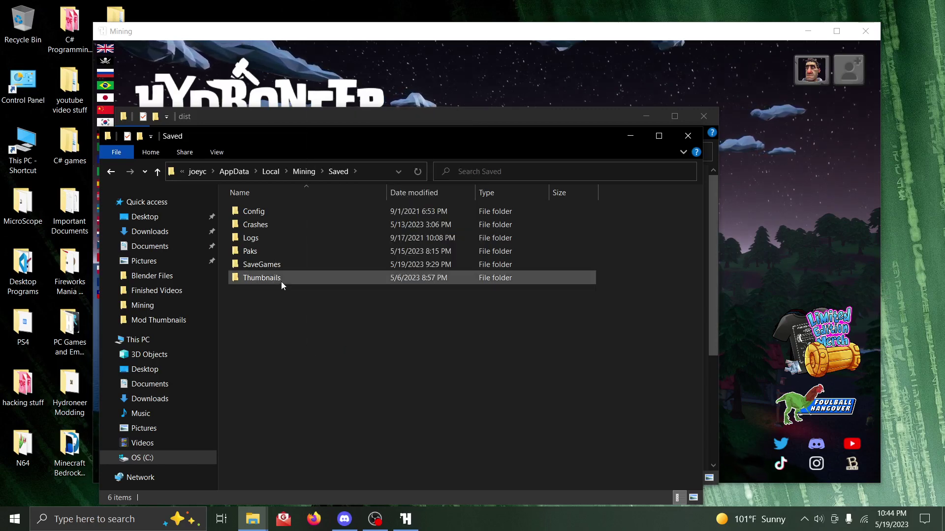
Examine the PAK files in the Paks folder inside Saved, and close the Paks and dist folder windows.
mouse_move(256, 255)
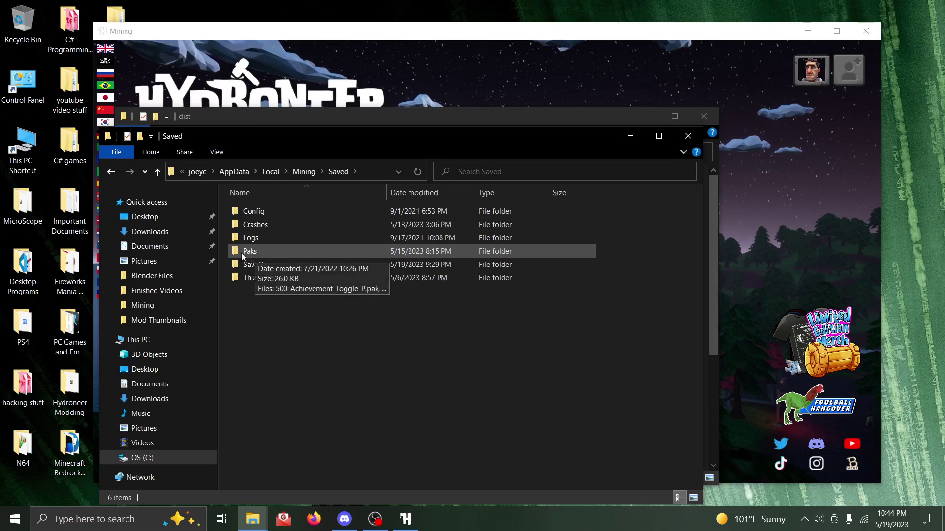
double_click(253, 254)
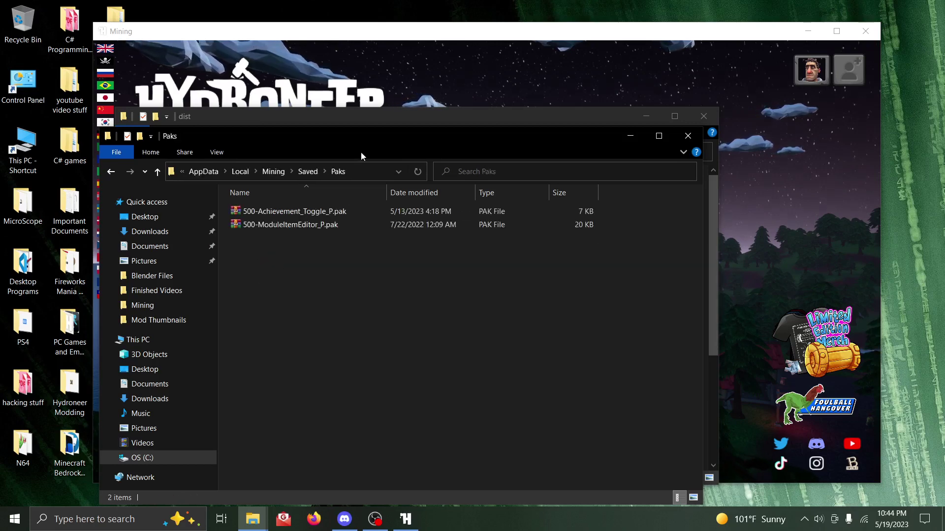
drag(363, 146, 303, 129)
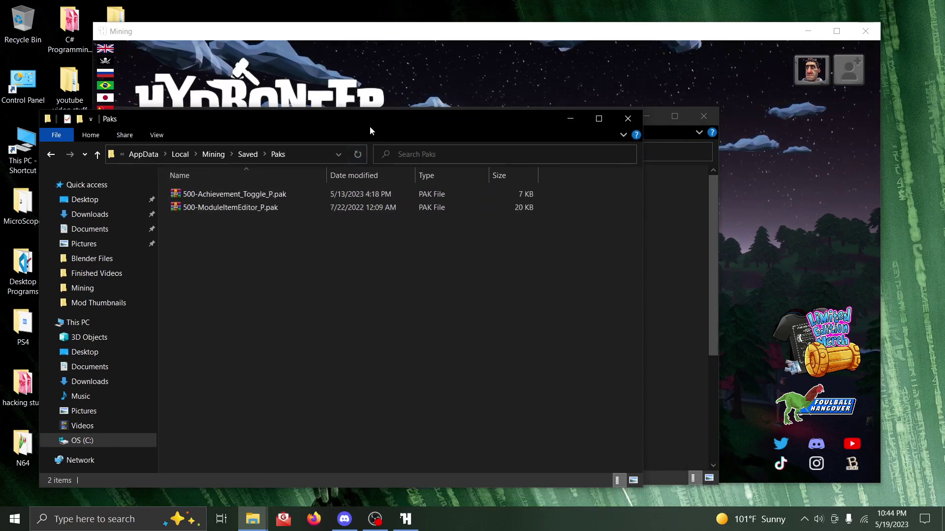
drag(370, 126, 383, 121)
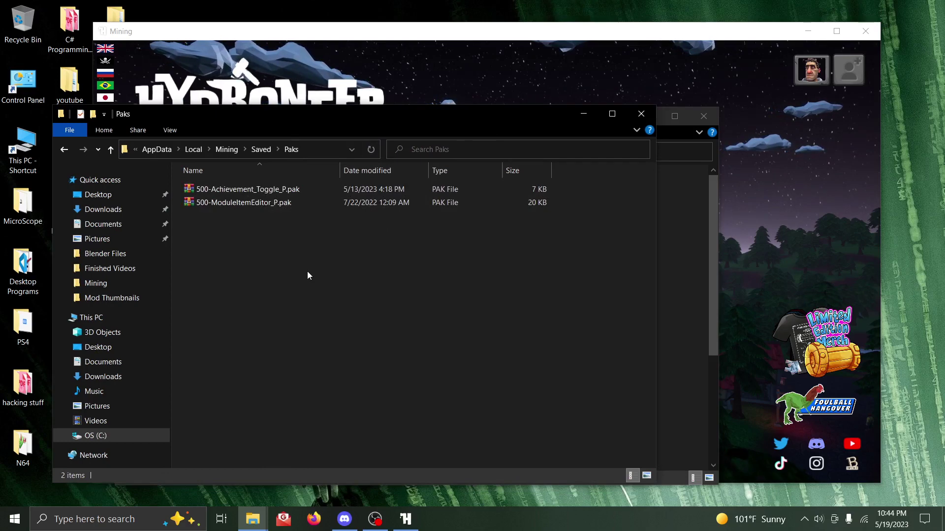
click(642, 114)
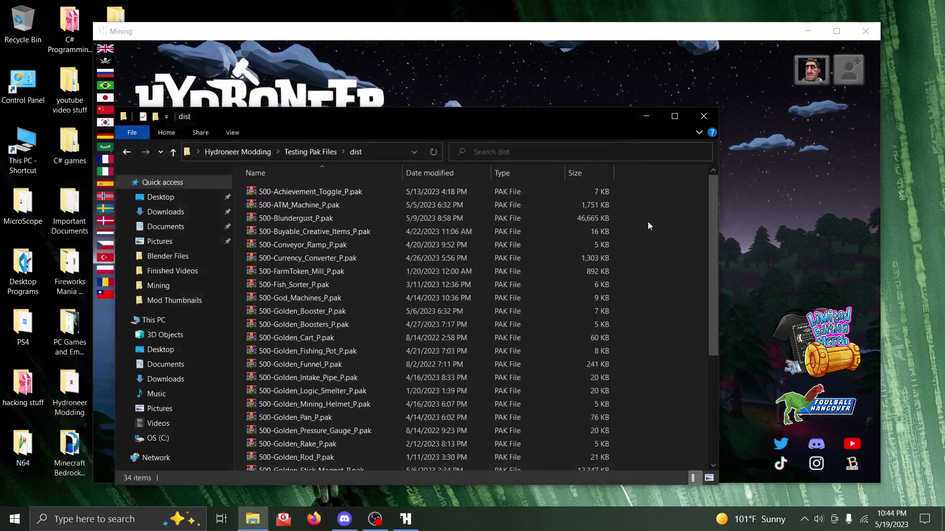
click(697, 117)
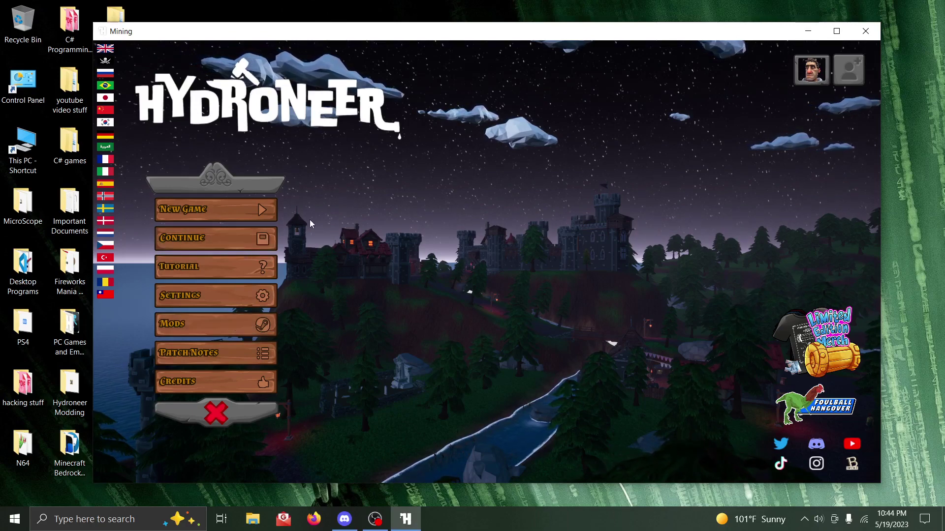
Look through the installed mods list on Hydroneer's Mods page and return to the popular mods.
click(258, 240)
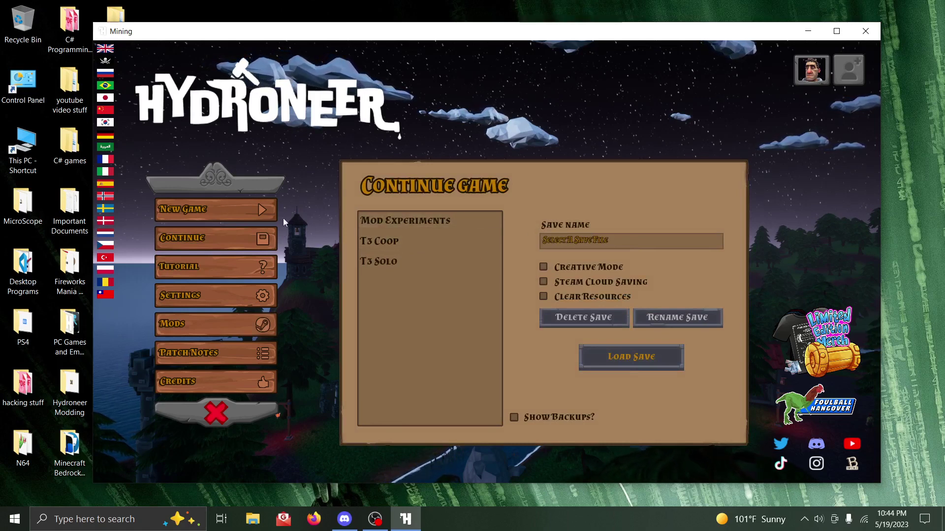
click(256, 324)
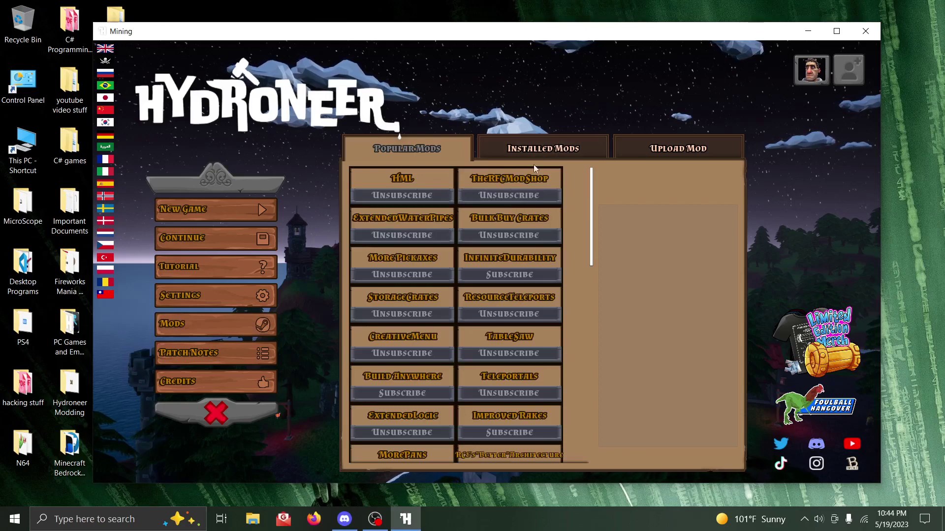
click(549, 149)
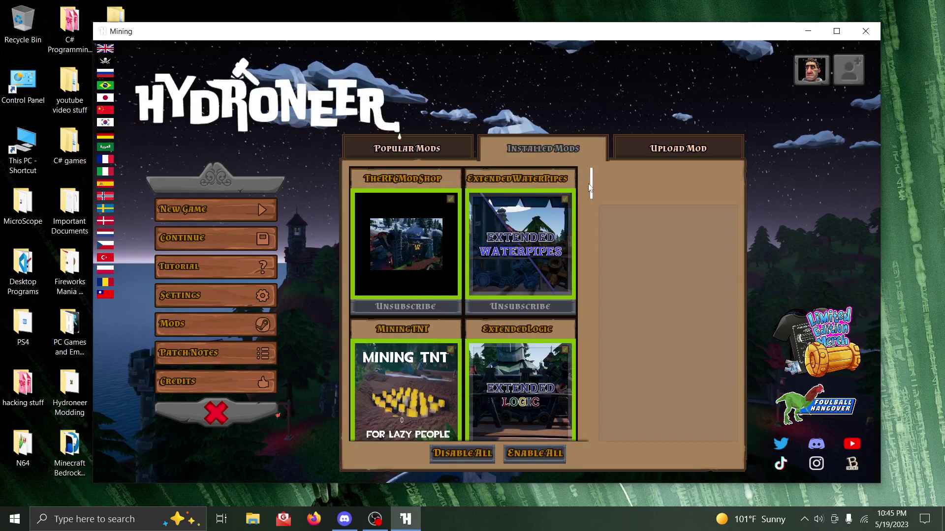
drag(590, 183, 599, 409)
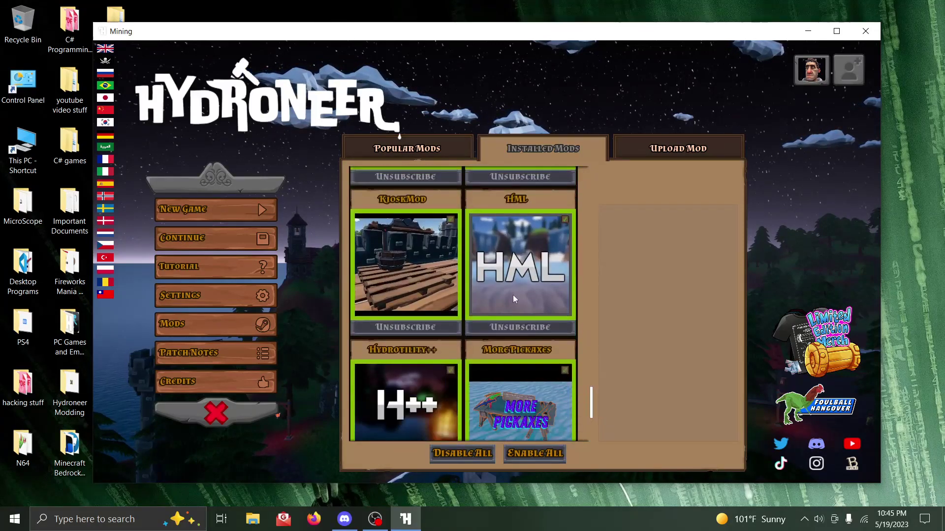
click(449, 144)
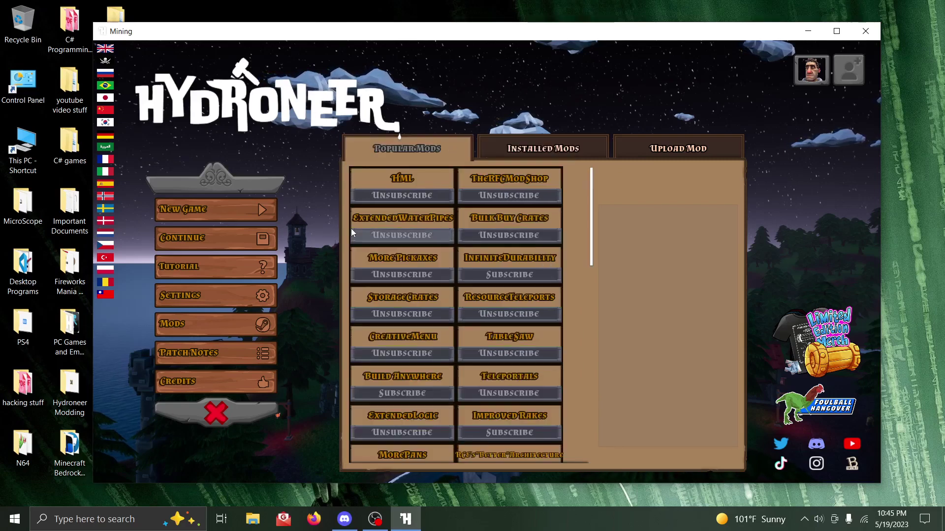
Load the Mod Experiments save and open the in-game pause menu.
click(248, 233)
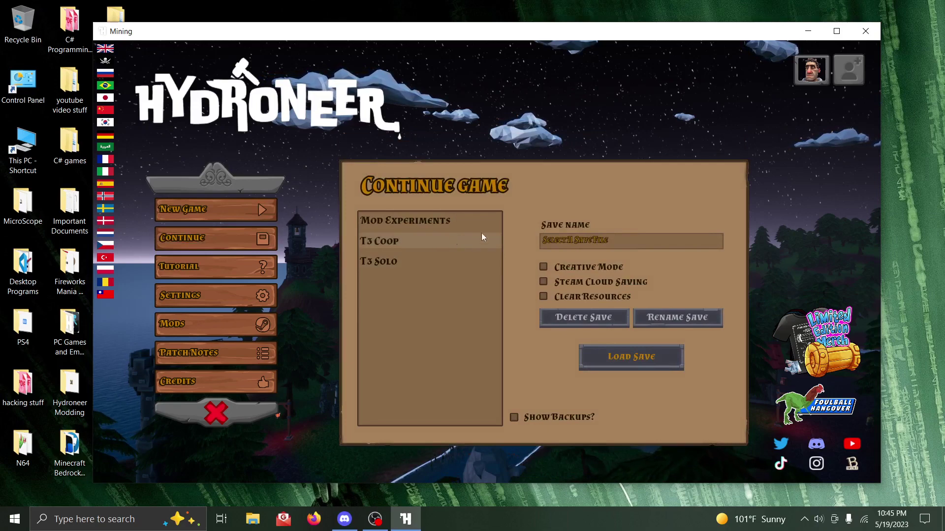
click(459, 221)
click(646, 350)
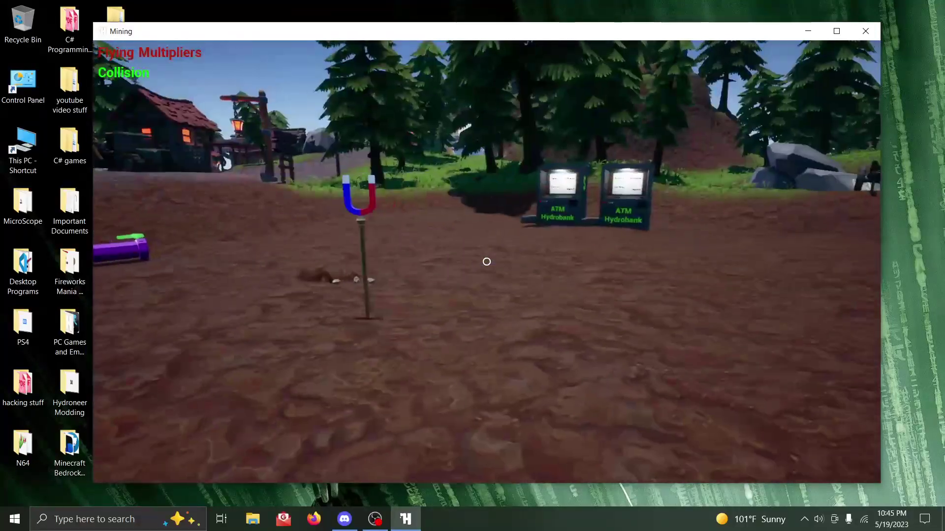
key(Escape)
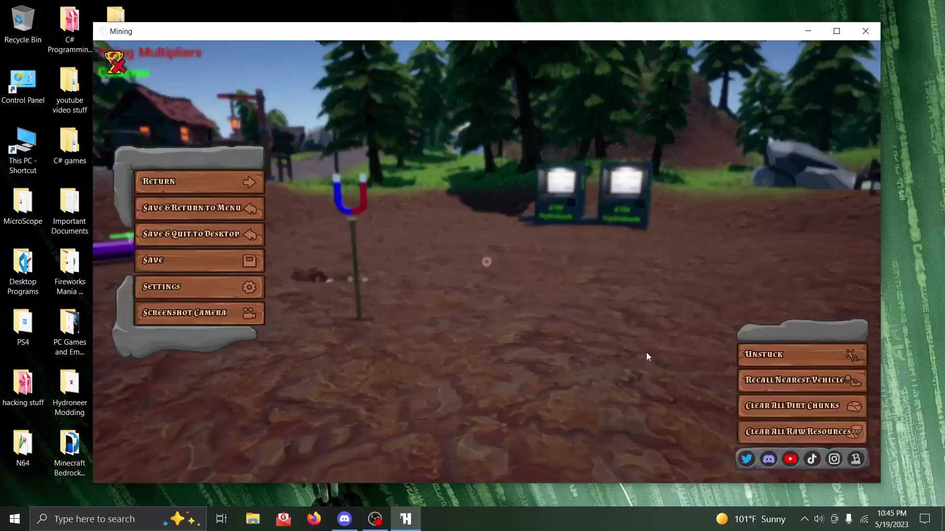